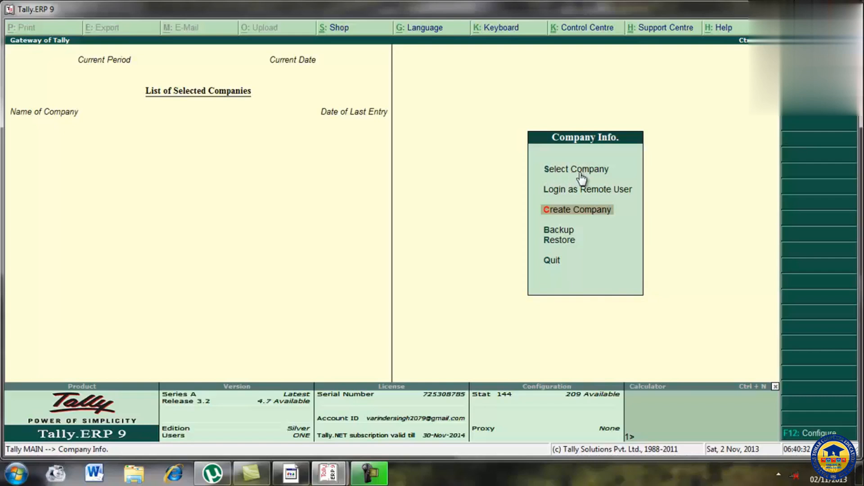
key(Up)
key(Up)
key(Down)
key(Down)
key(Down)
key(Down)
key(Down)
key(Up)
key(Up)
key(Up)
key(Up)
key(Up)
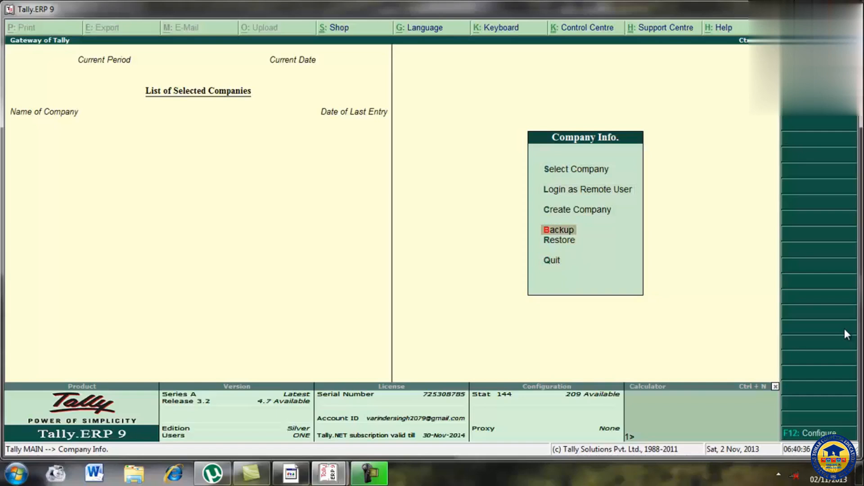
key(Down)
key(Down)
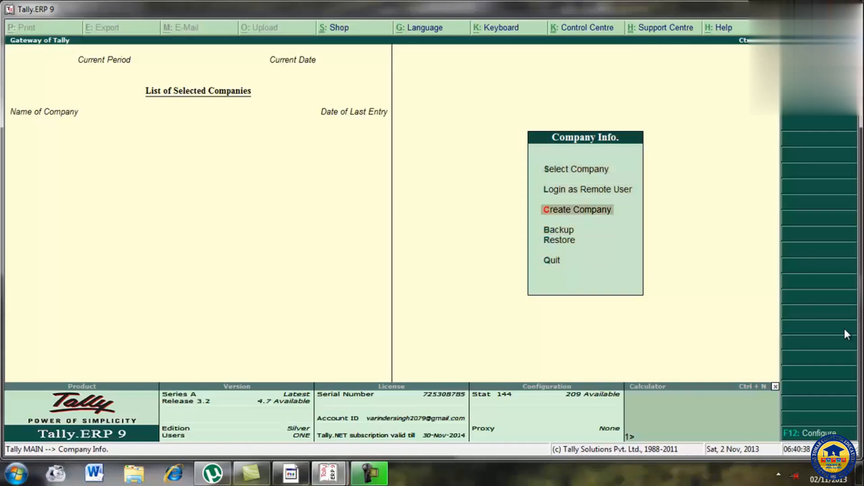
key(Up)
key(Up)
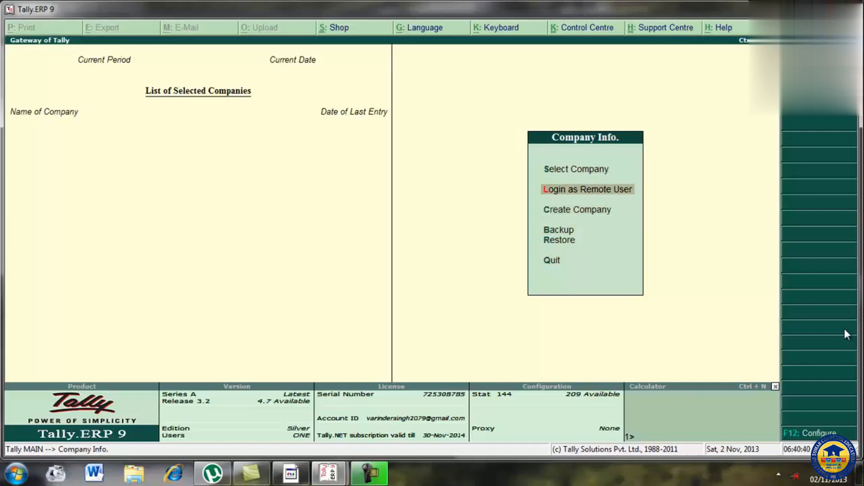
key(Down)
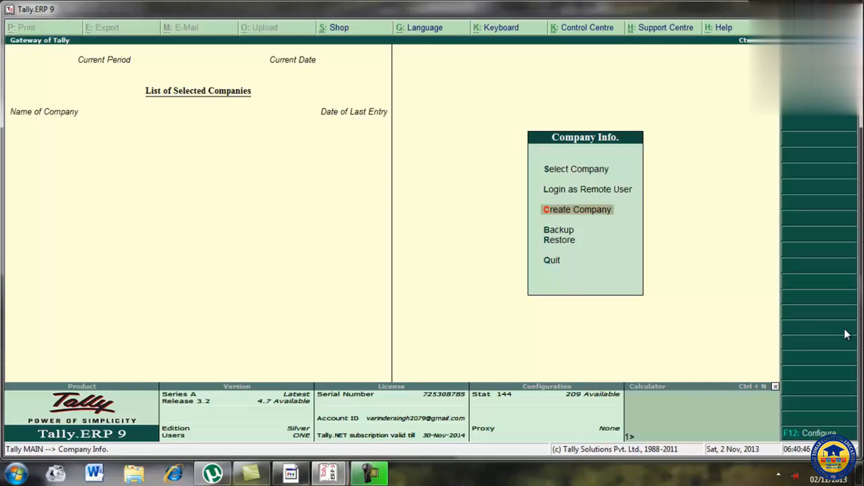
key(Down)
key(Down)
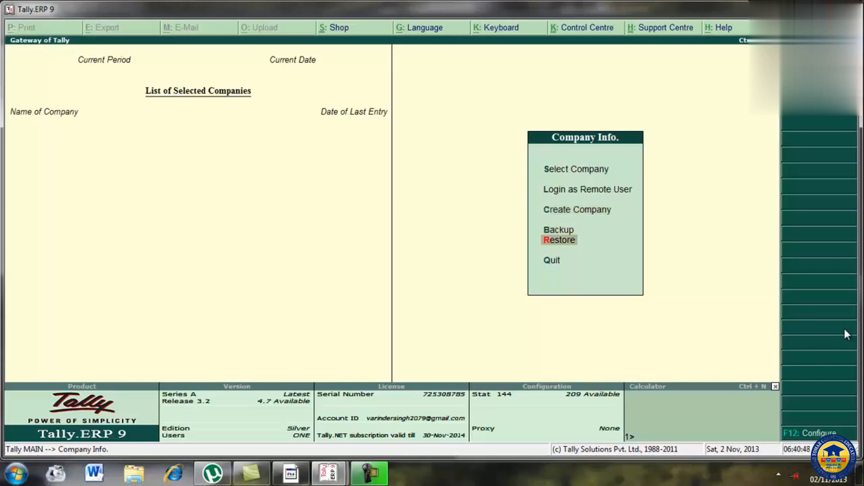
key(Up)
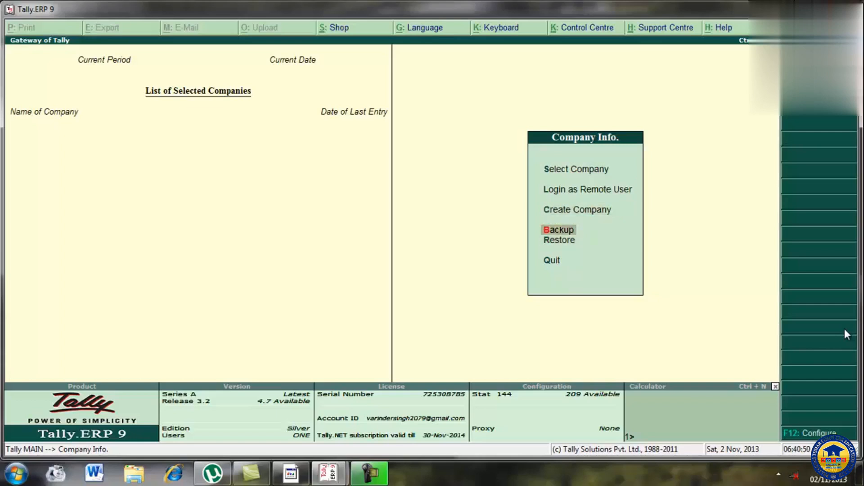
key(Down)
key(Down)
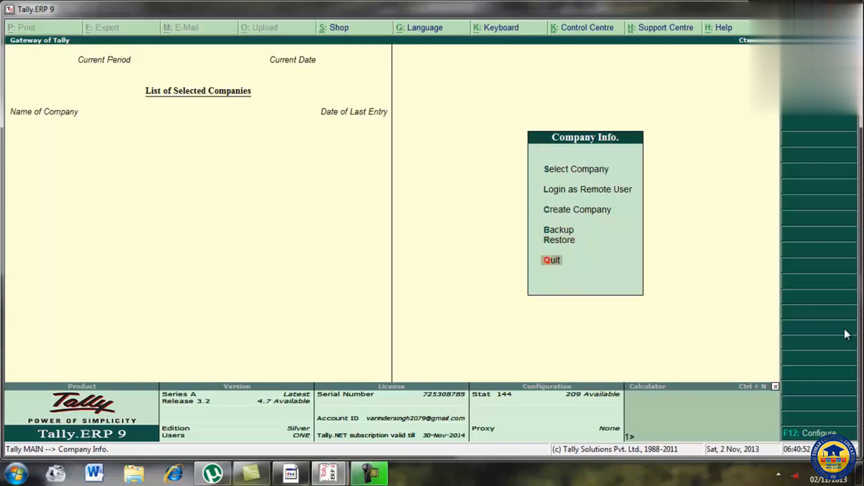
key(Up)
key(Up)
key(Up)
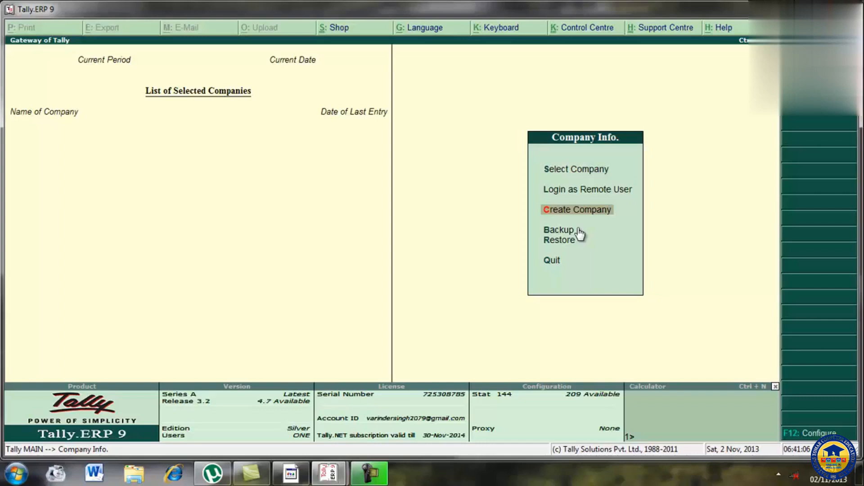
Step: Switch to the Tally window showing the filled-in company creation form for HeadFirstTraders
key(alt+Tab)
key(alt+Tab)
key(alt+Tab)
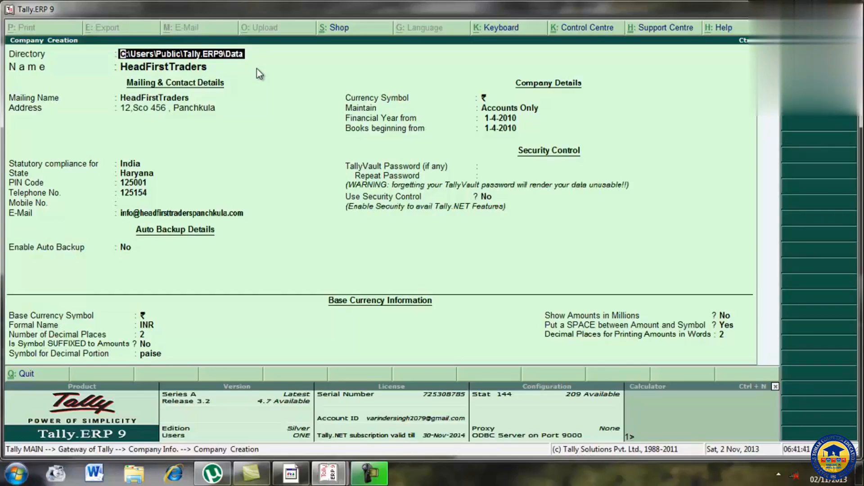
Step: Step through the new company's directory, name, mailing name and address, keeping each existing entry
key(Return)
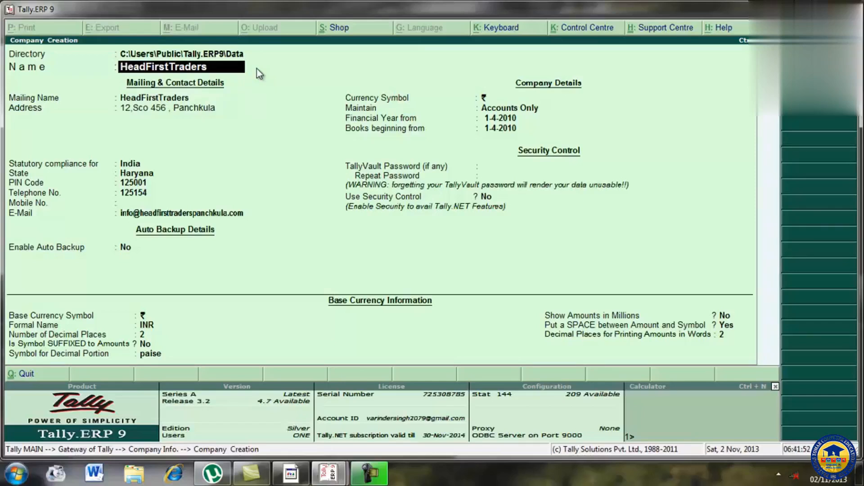
key(Return)
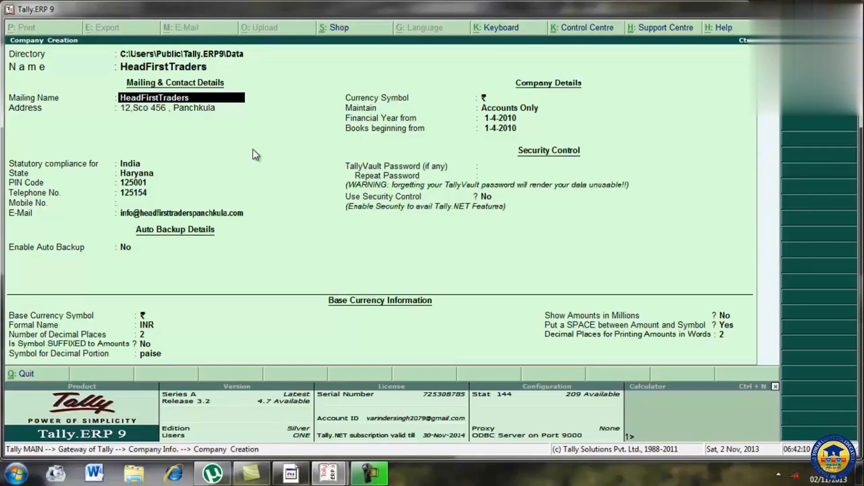
key(Return)
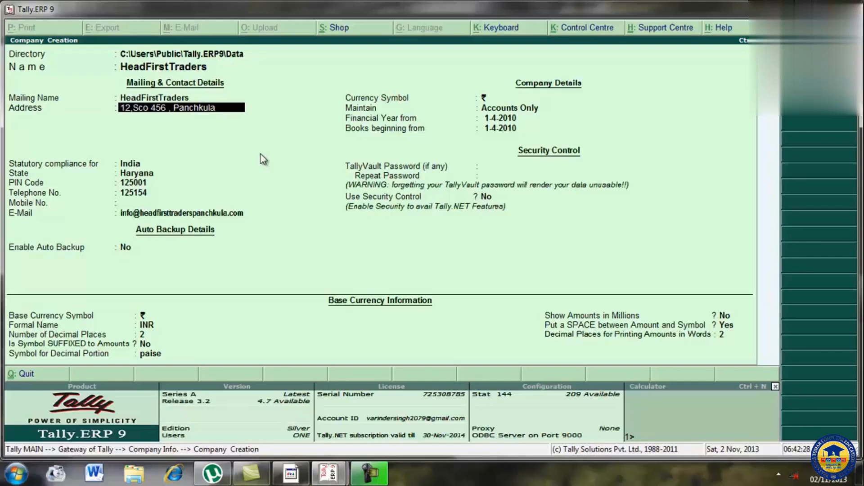
key(Return)
key(Return)
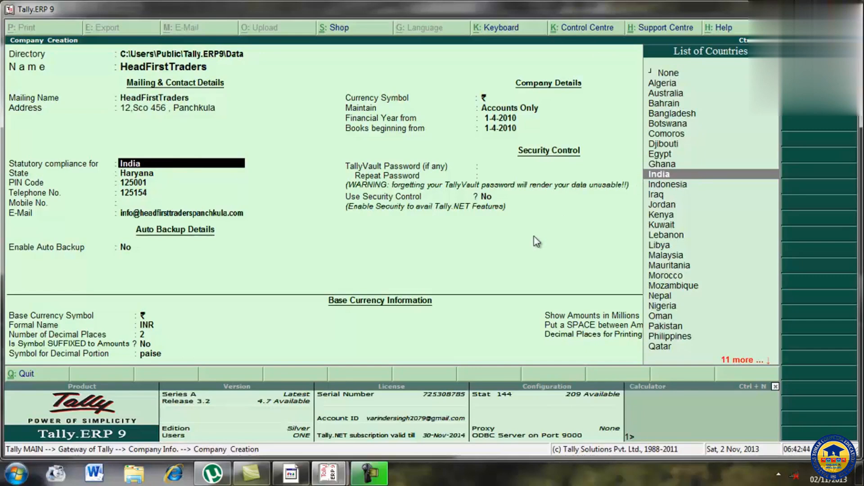
Step: Step through the statutory country, state, PIN code, telephone, mobile, e-mail and auto backup fields, keeping each entry
key(Return)
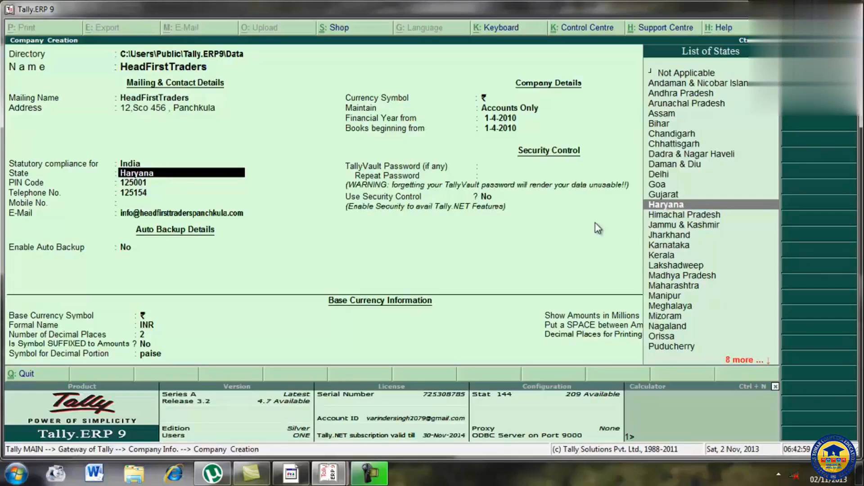
key(Return)
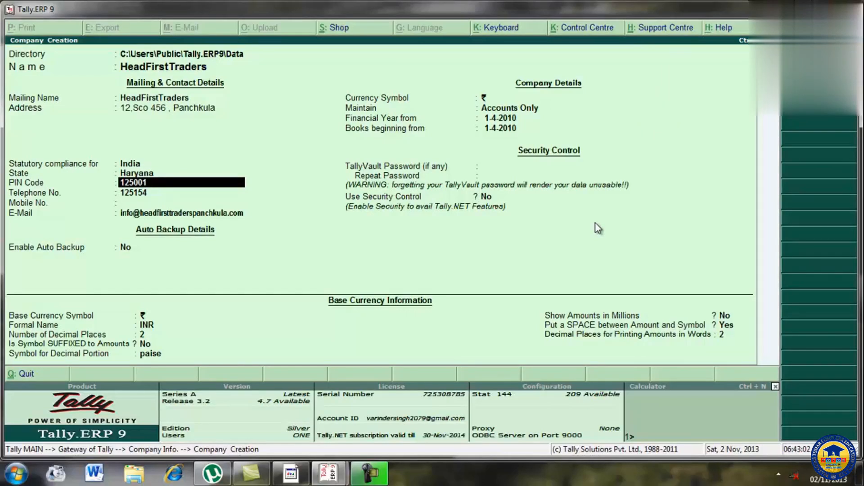
key(Return)
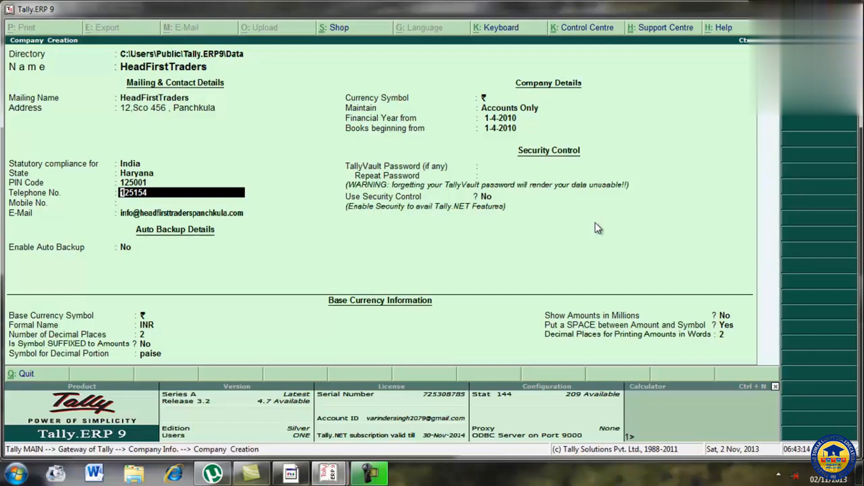
key(Return)
key(Return)
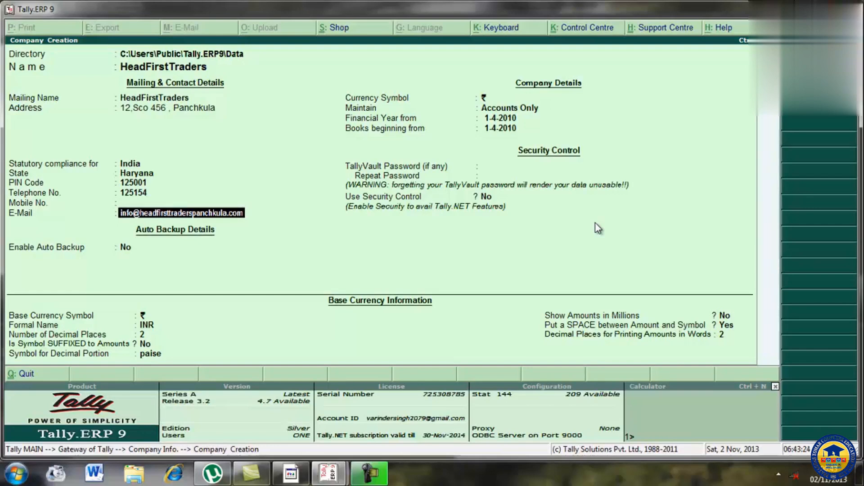
key(Return)
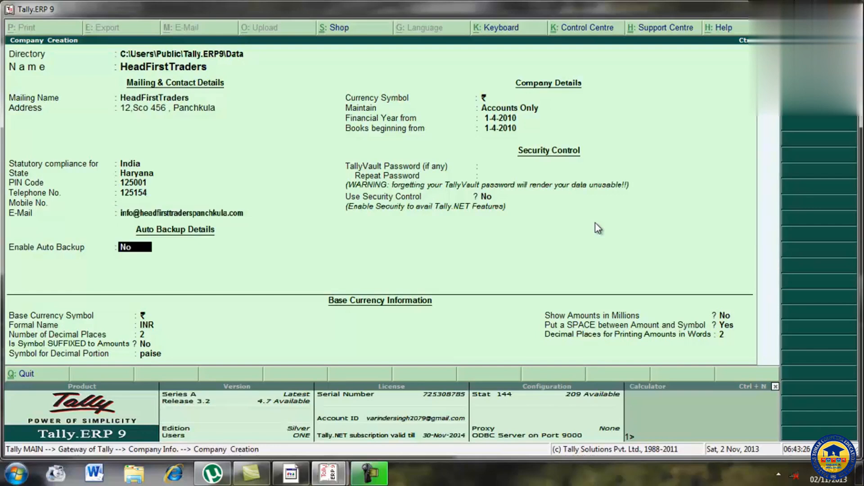
key(Return)
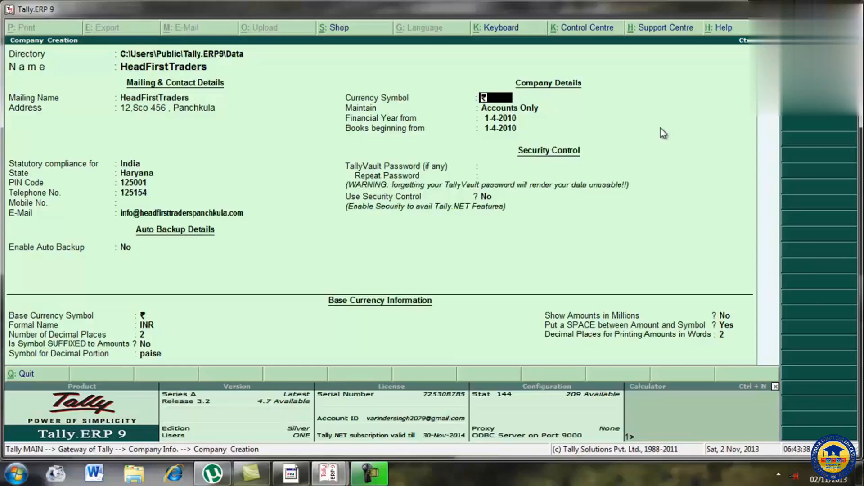
Step: Review the currency symbol, account type, financial year and books dates, TallyVault password and security control fields without changing them
key(Return)
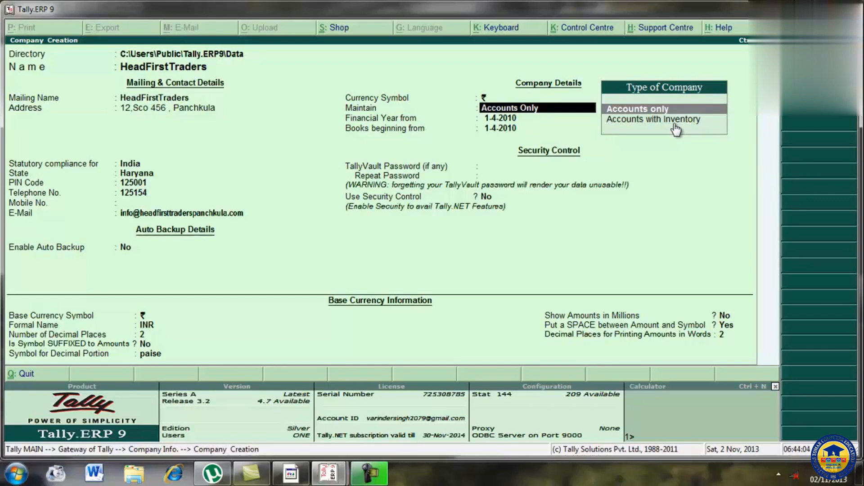
key(Return)
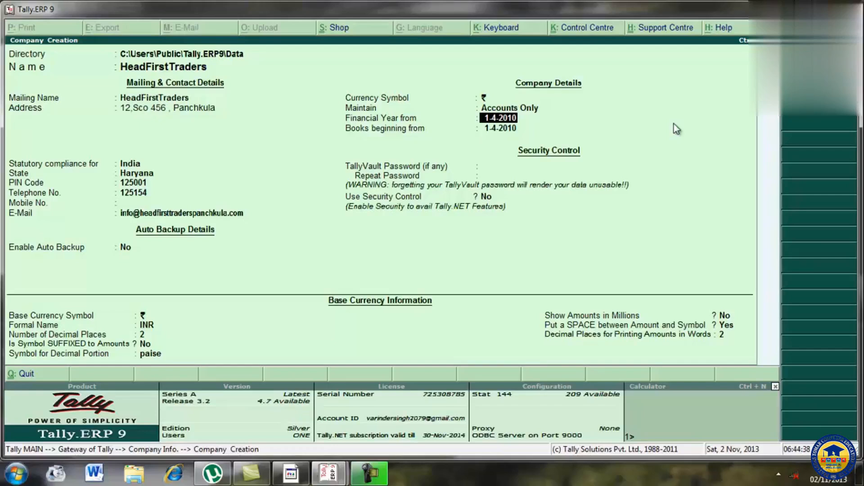
key(Return)
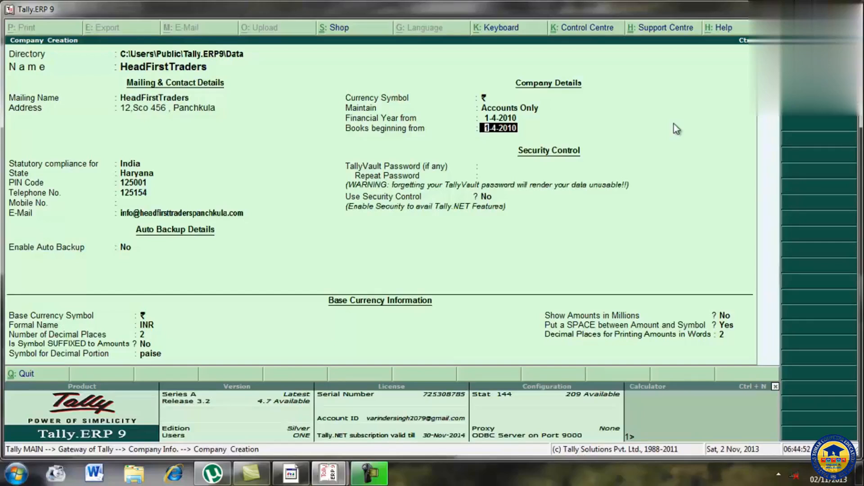
key(Return)
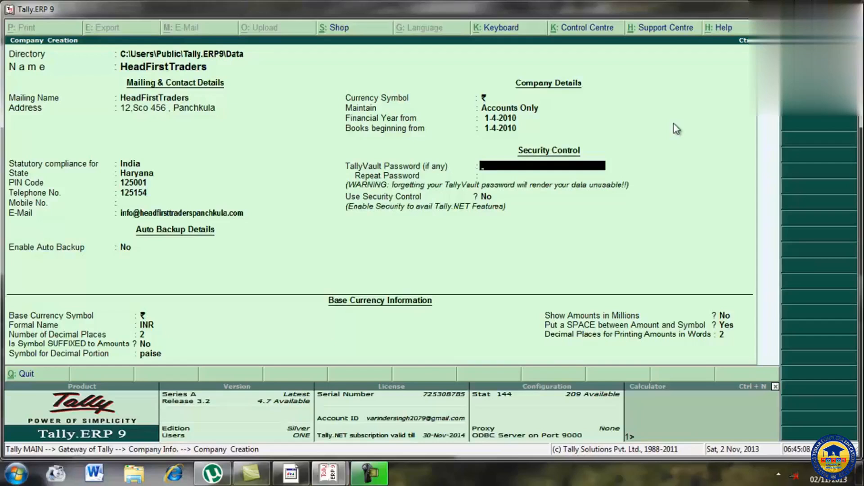
key(Return)
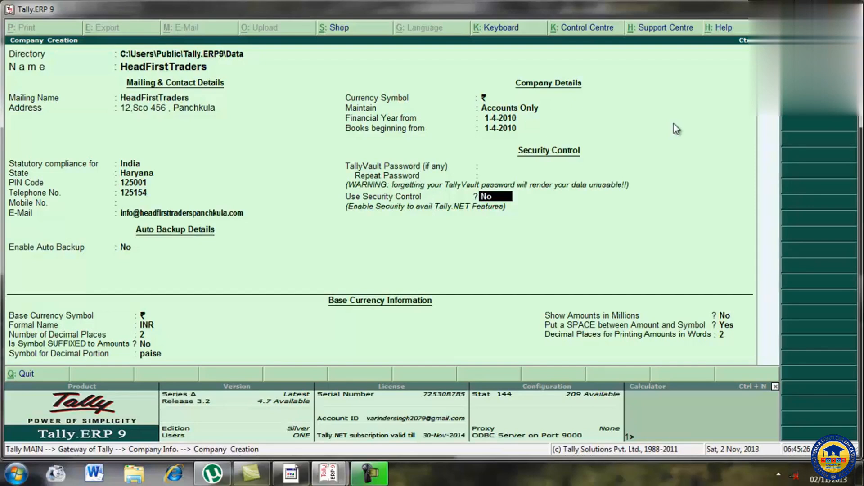
key(Return)
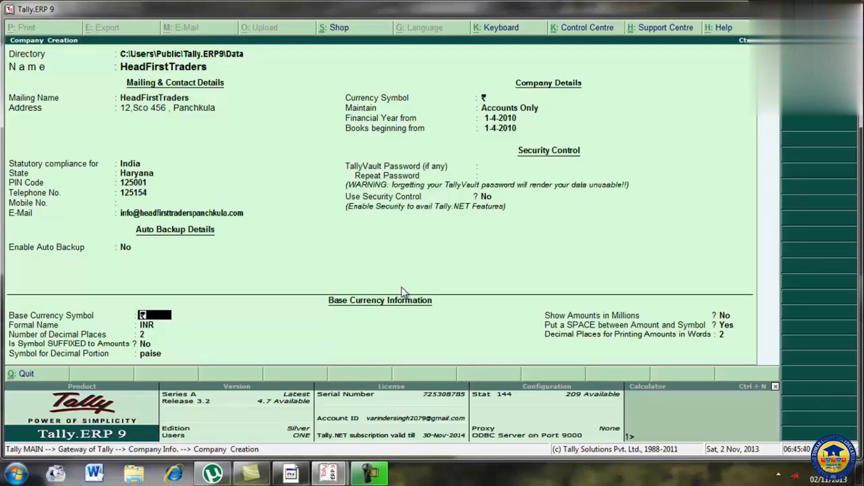
Step: Review all base currency fields, from the symbol through decimal places for amounts in words, and proceed to the acceptance prompt
key(Return)
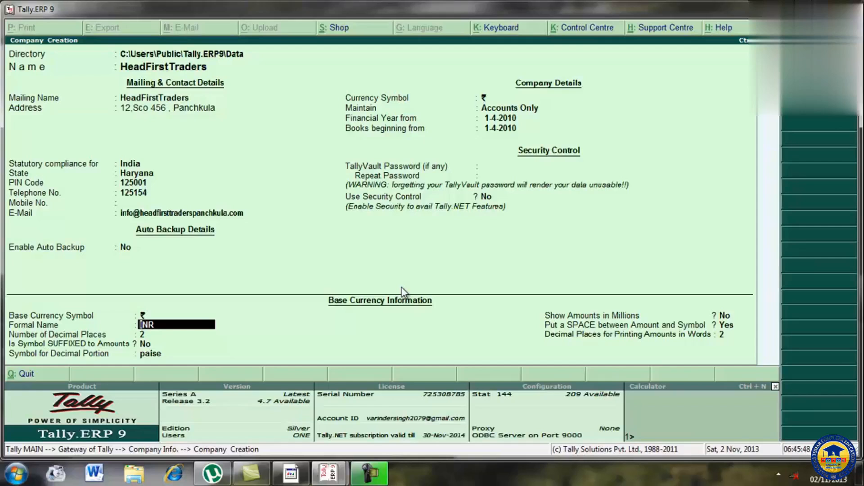
key(Return)
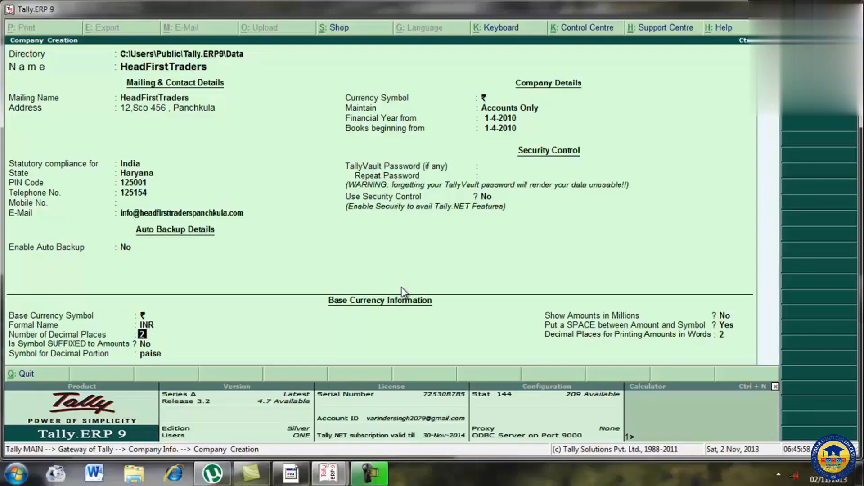
key(Return)
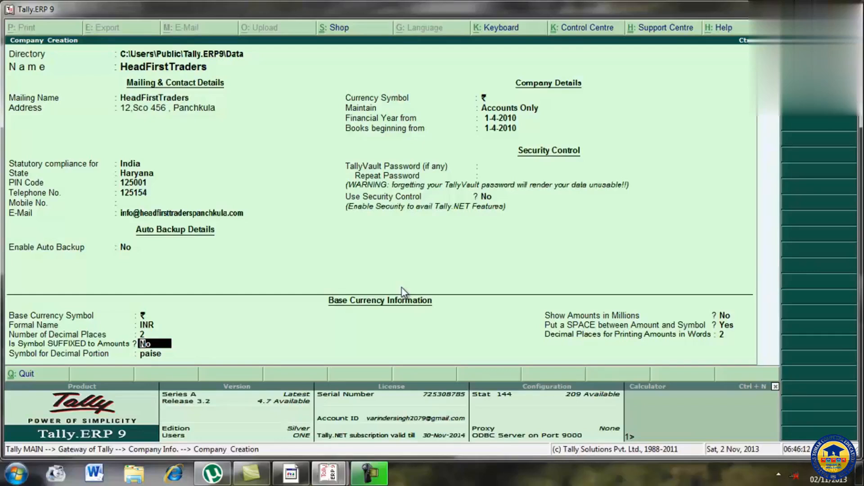
key(Return)
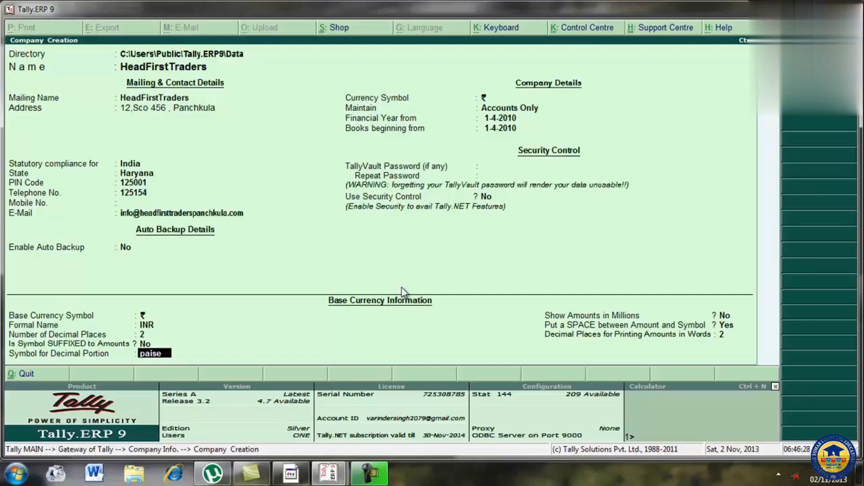
key(Return)
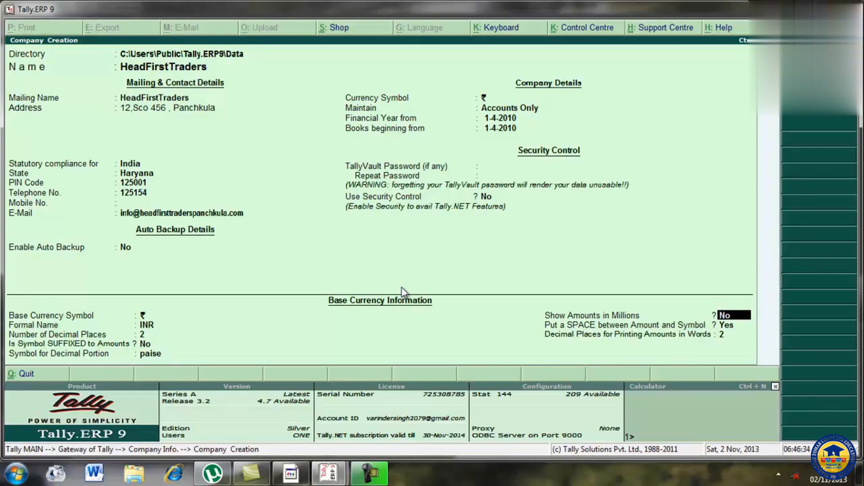
key(Return)
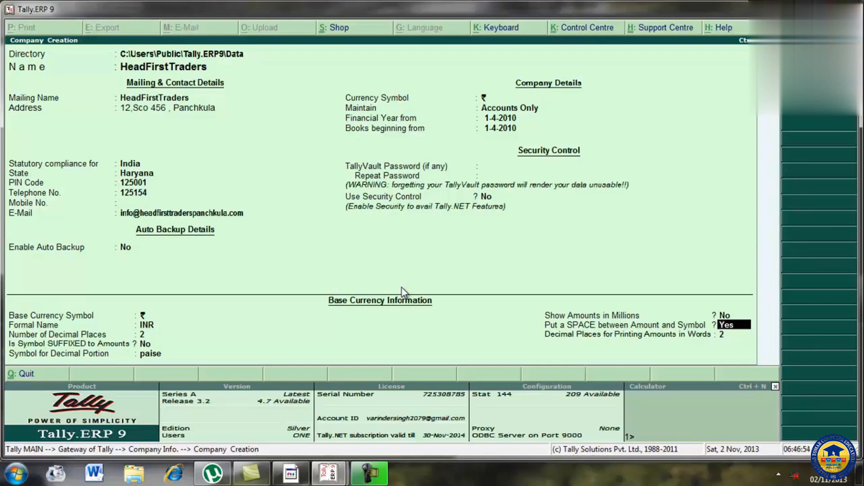
key(Return)
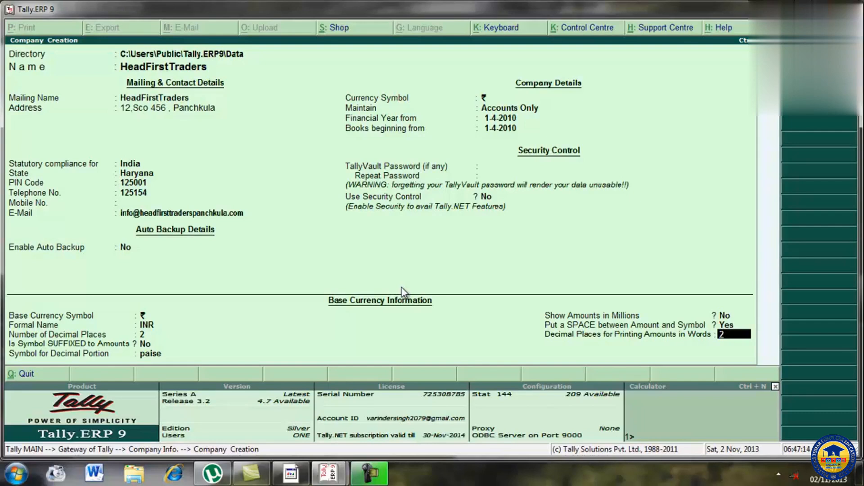
key(Return)
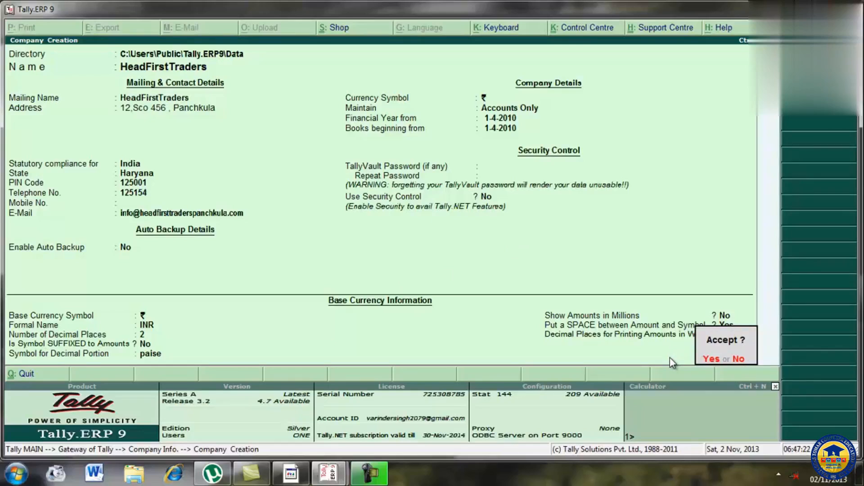
Step: Decline to accept the company creation form and go back to its mailing name field
click(739, 360)
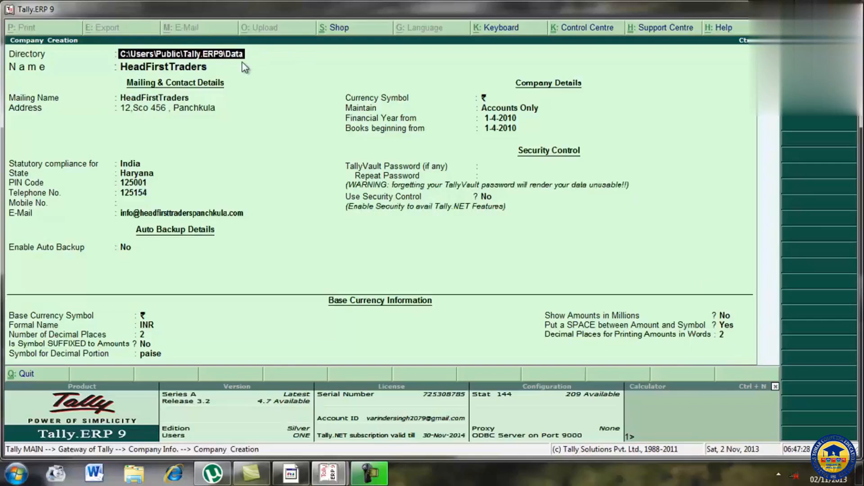
key(Return)
key(Return)
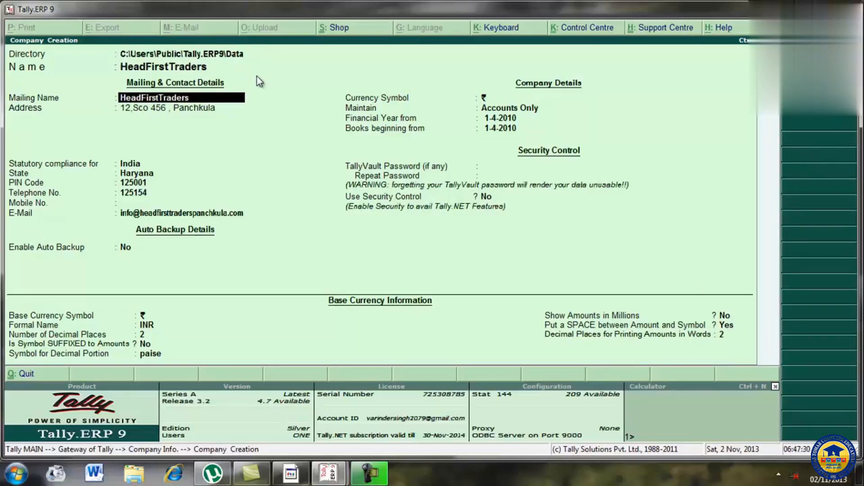